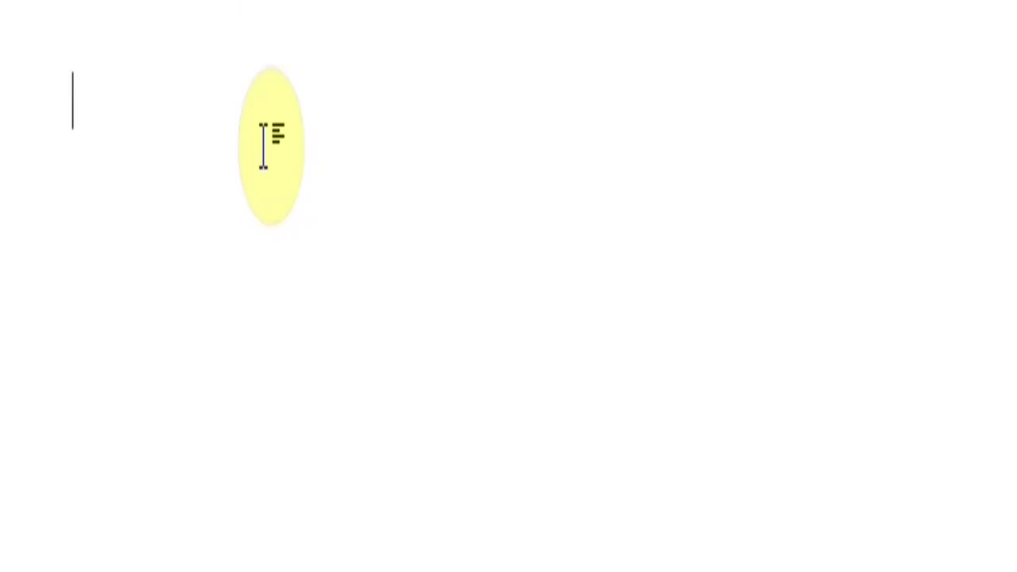
Step: Type 'Document tiar karnay kay liay…jo kay app youtube kay ziriay sikh sektay hain', expanding each -01 into the stored phrase
{"action": "type", "text": "document tiar kar"}
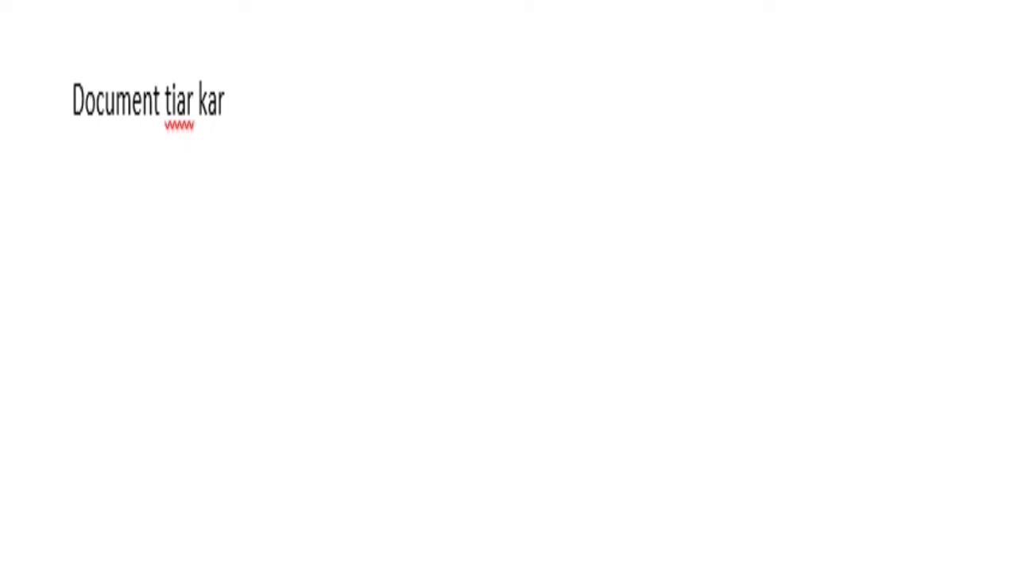
{"action": "type", "text": "nay kay "}
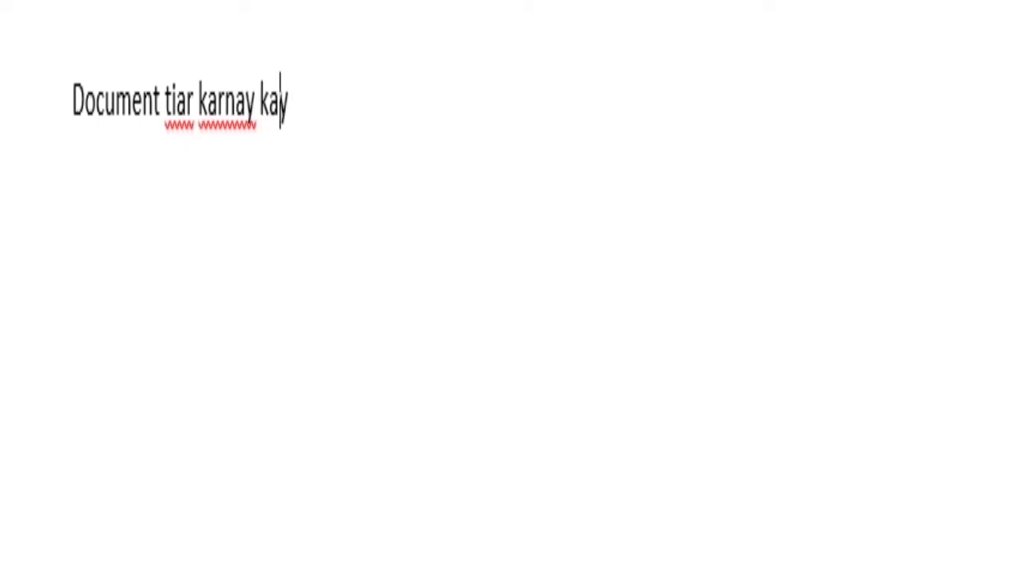
{"action": "type", "text": "lia y-"}
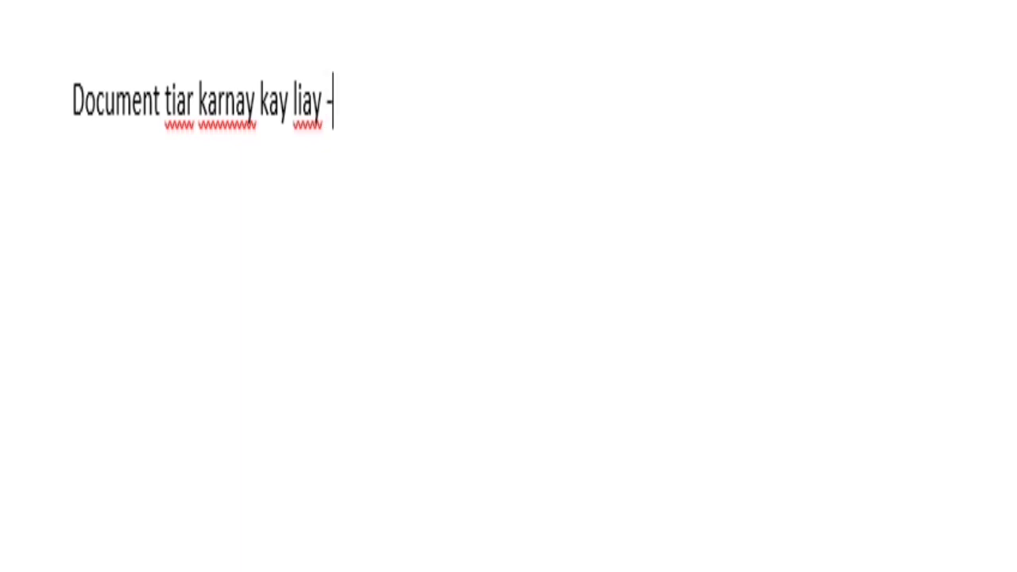
{"action": "type", "text": "01"}
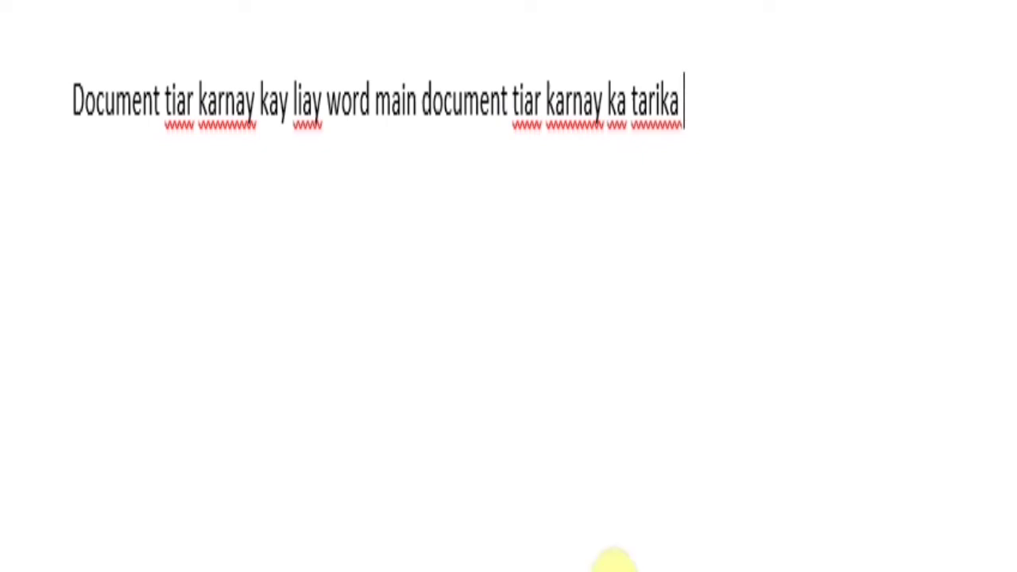
{"action": "type", "text": "-"}
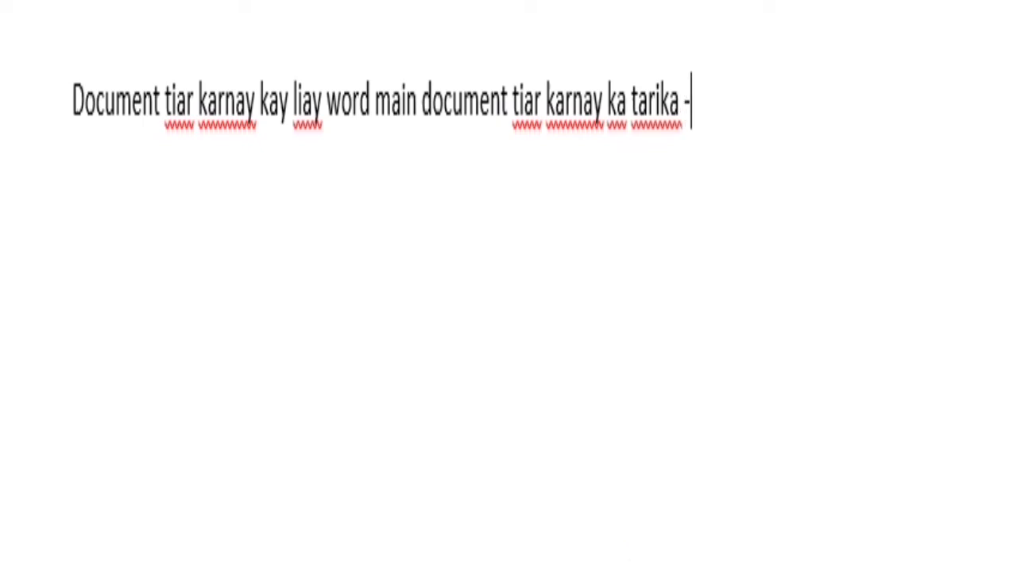
{"action": "type", "text": "01"}
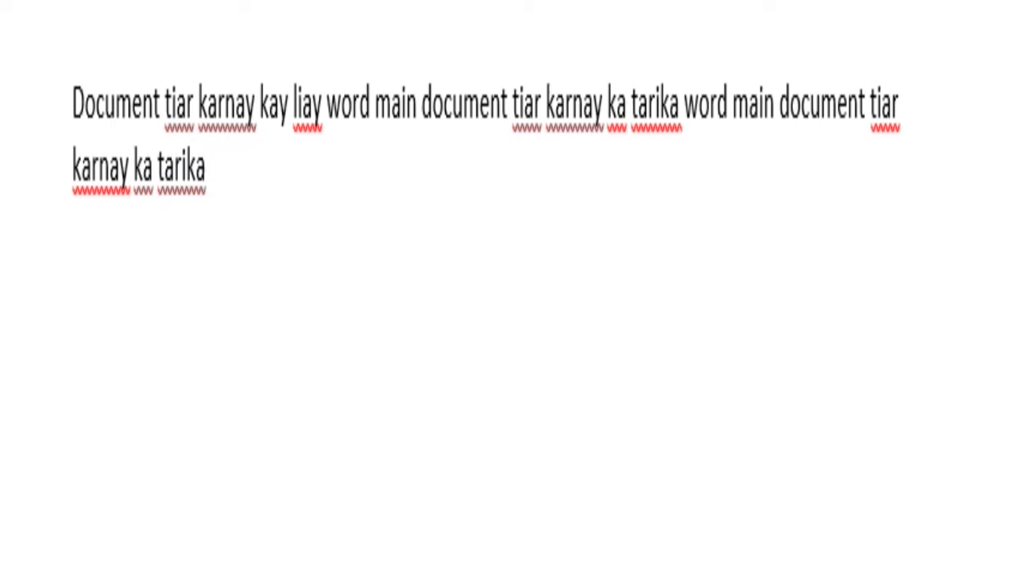
{"action": "type", "text": "jo kay app youtube kay zira"}
{"action": "key", "text": "BackSpace"}
{"action": "type", "text": "iay sikh sektay"}
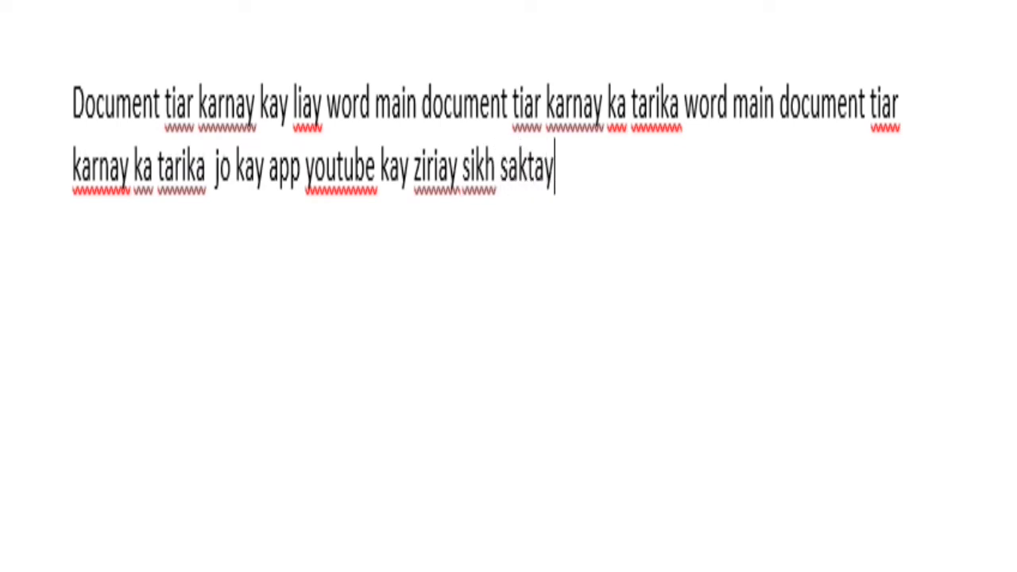
{"action": "type", "text": " hain"}
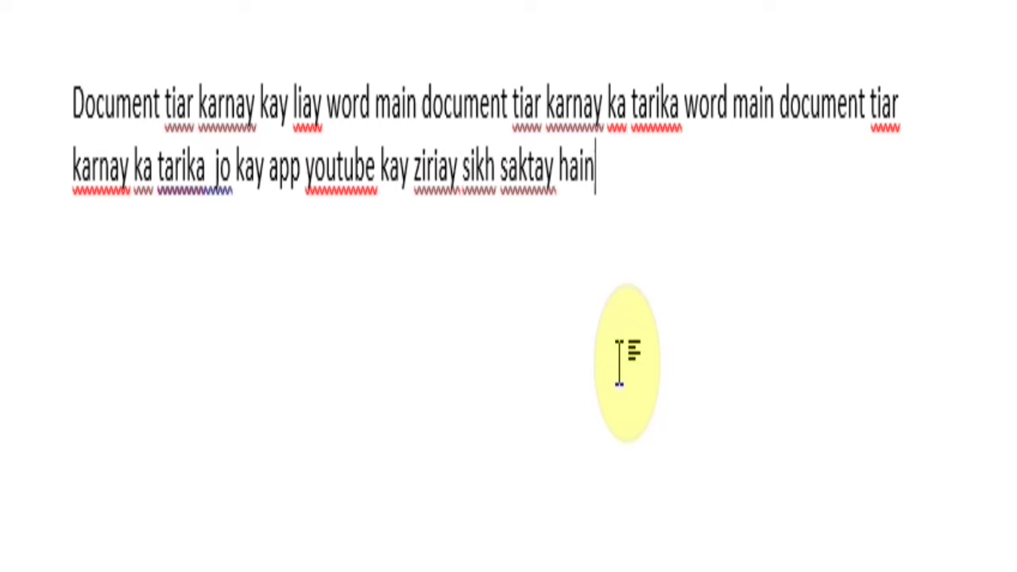
{"action": "type", "text": "-01"}
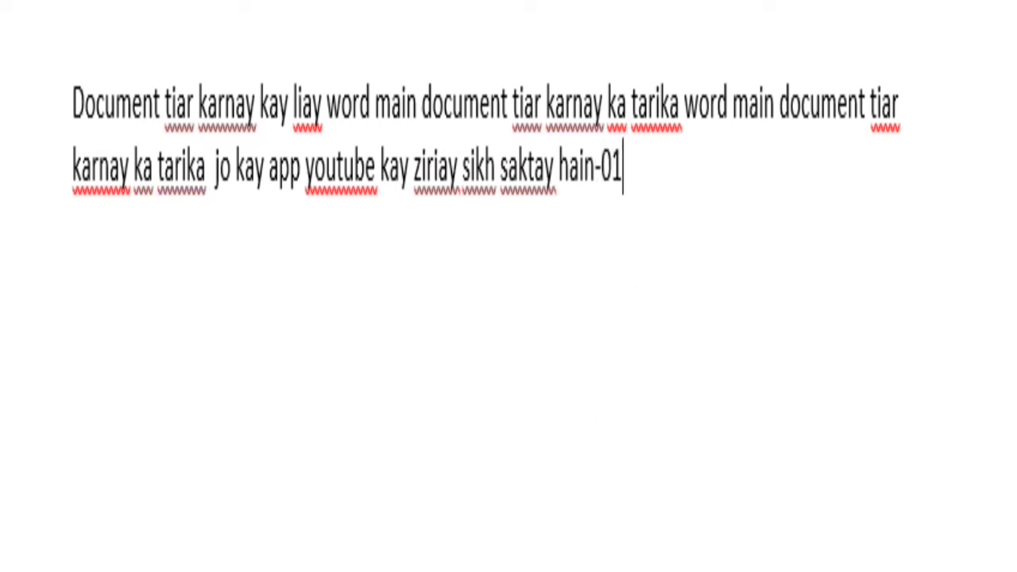
{"action": "key", "text": "BackSpace"}
{"action": "key", "text": "BackSpace"}
{"action": "key", "text": "BackSpace"}
{"action": "type", "text": "word main document tiar karnay ka tarika"}
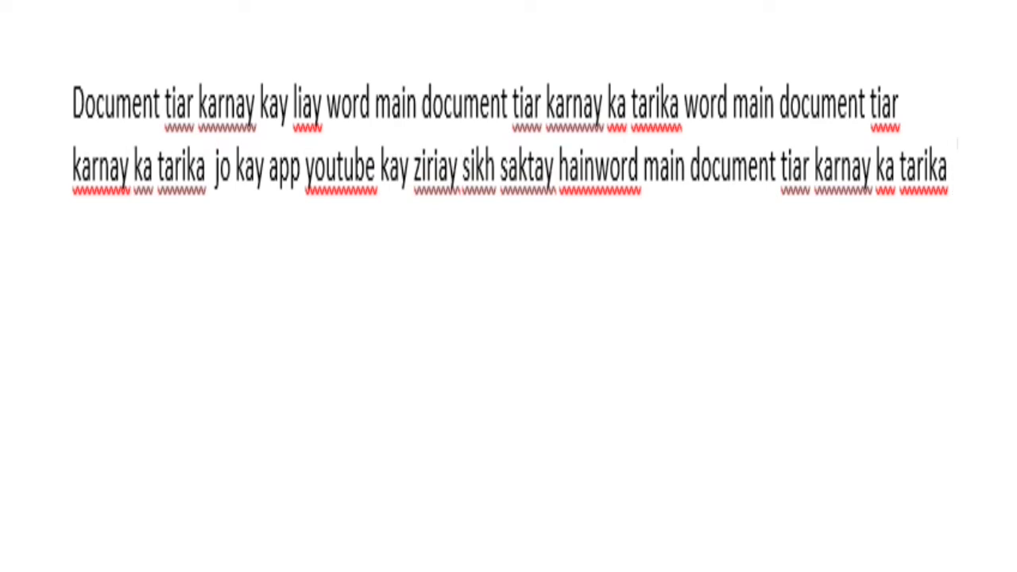
Step: Add the line 'to hamaray channel per visit keygiay' followed by a -01 expansion
{"action": "key", "text": "Return"}
{"action": "type", "text": "to "}
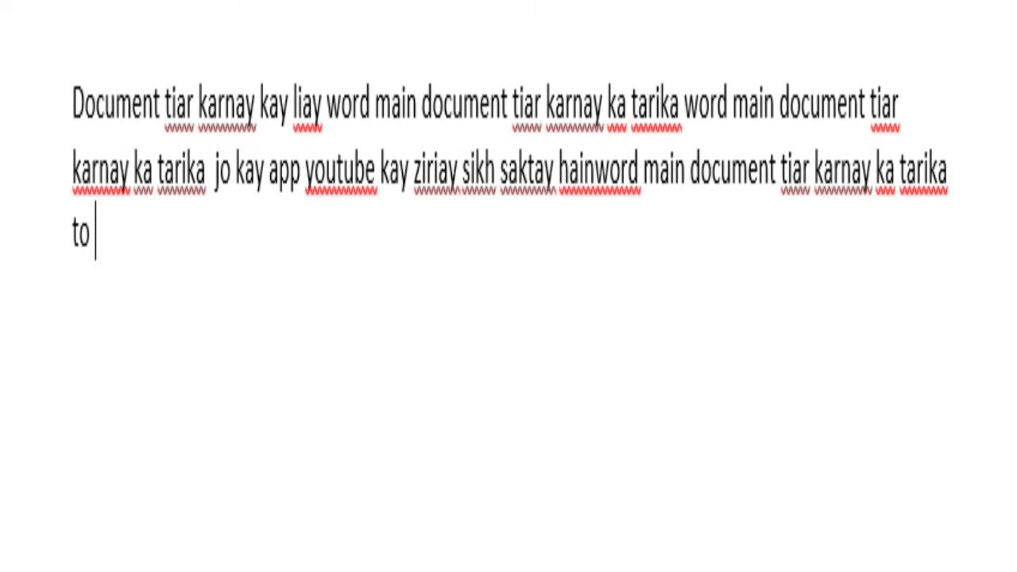
{"action": "type", "text": "hama"}
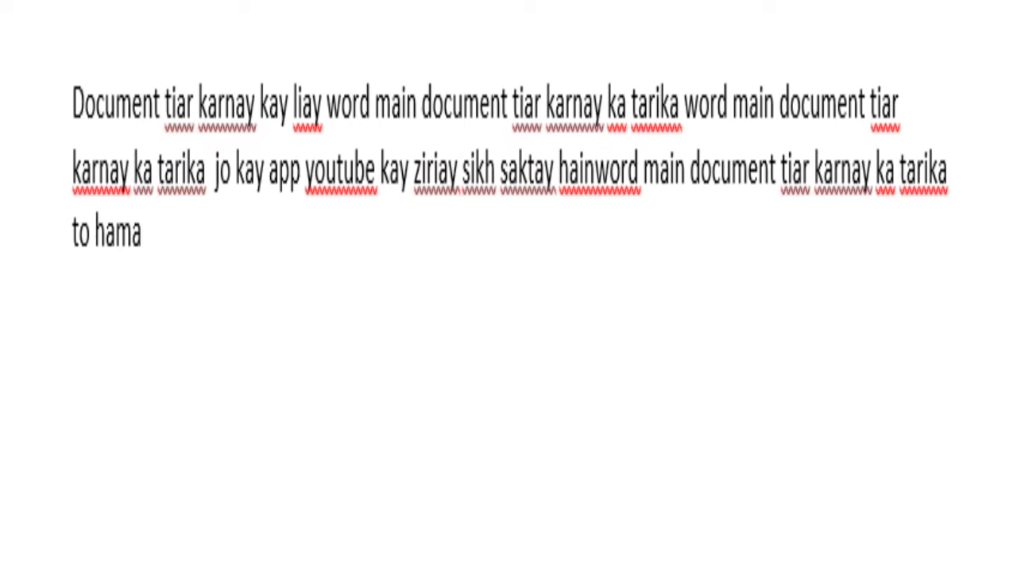
{"action": "type", "text": "ray channel per visit keygia"}
{"action": "key", "text": "BackSpace"}
{"action": "type", "text": "ay"}
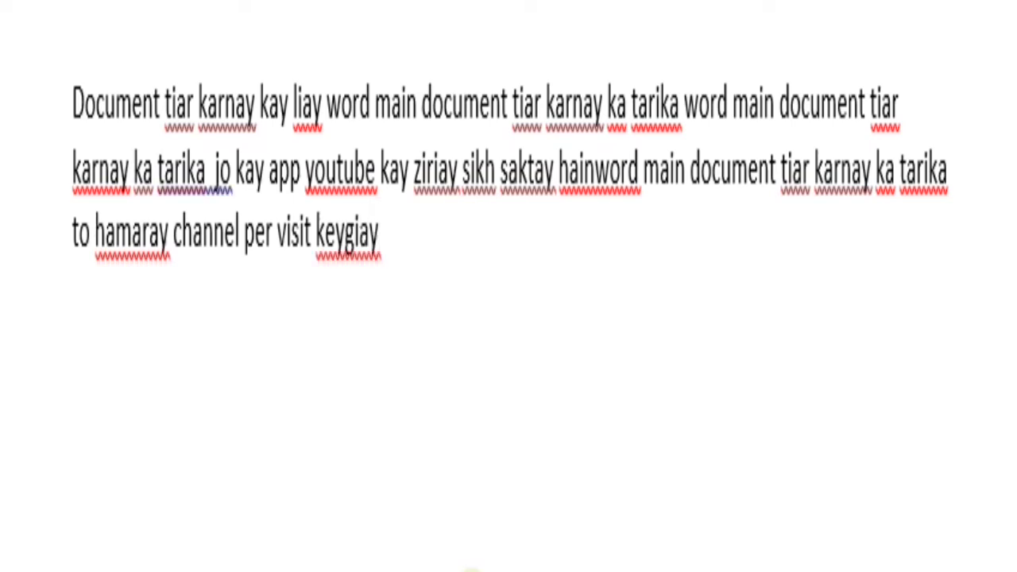
{"action": "type", "text": "  -01"}
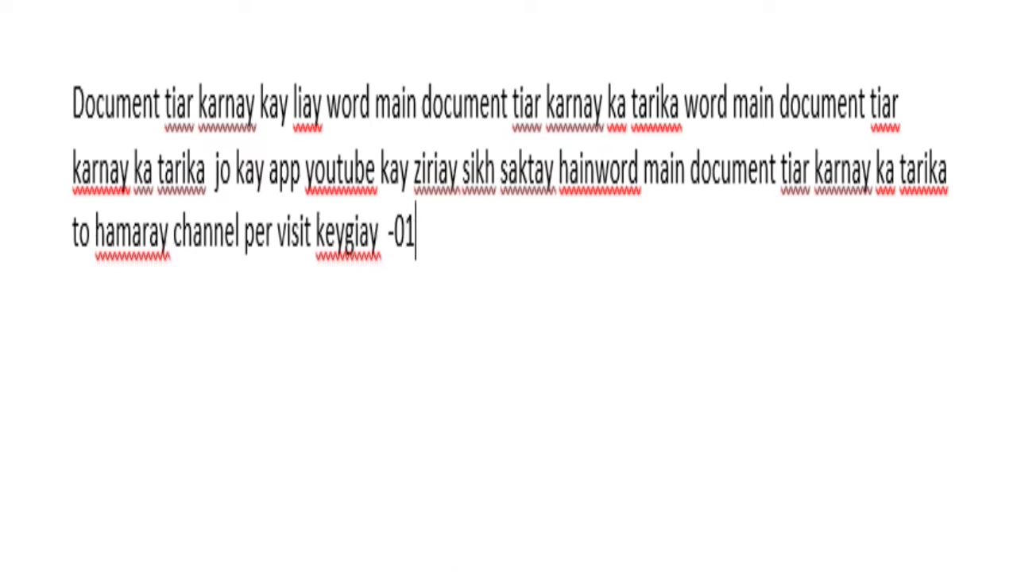
{"action": "key", "text": "BackSpace"}
{"action": "key", "text": "BackSpace"}
{"action": "key", "text": "BackSpace"}
{"action": "type", "text": "word main document tiar karnay ka tarika"}
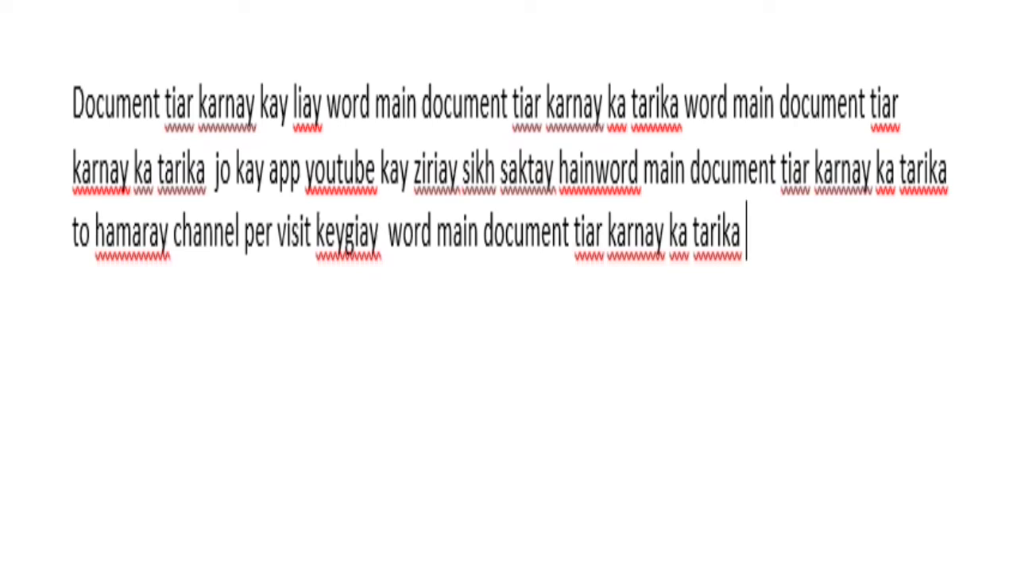
Step: Finish the paragraph with 'ta kay hamaray channel say app ko jankari mil sakay'
{"action": "type", "text": "ta kay h"}
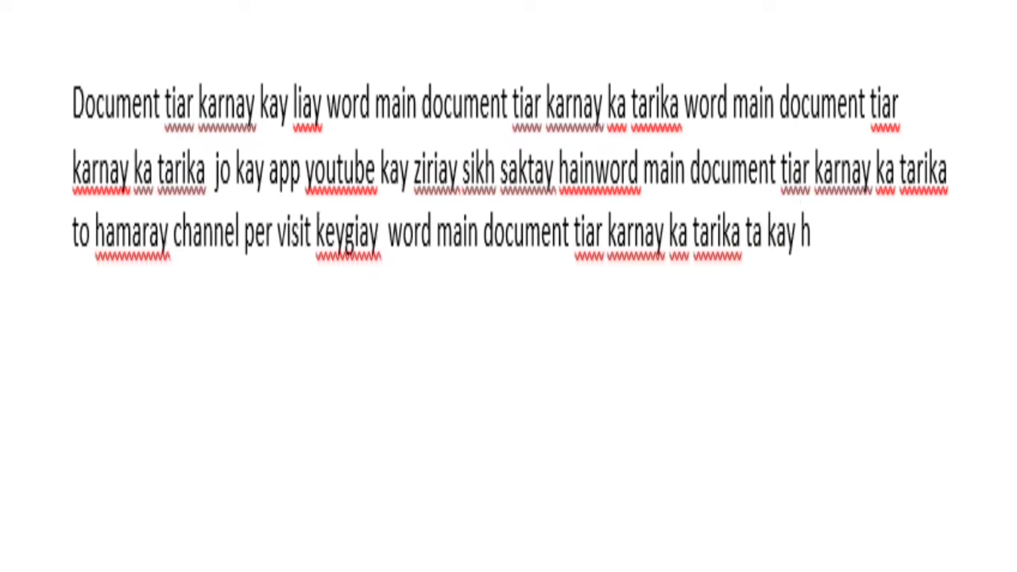
{"action": "type", "text": "amaray channel"}
{"action": "type", "text": " d"}
{"action": "key", "text": "BackSpace"}
{"action": "type", "text": "say app ko "}
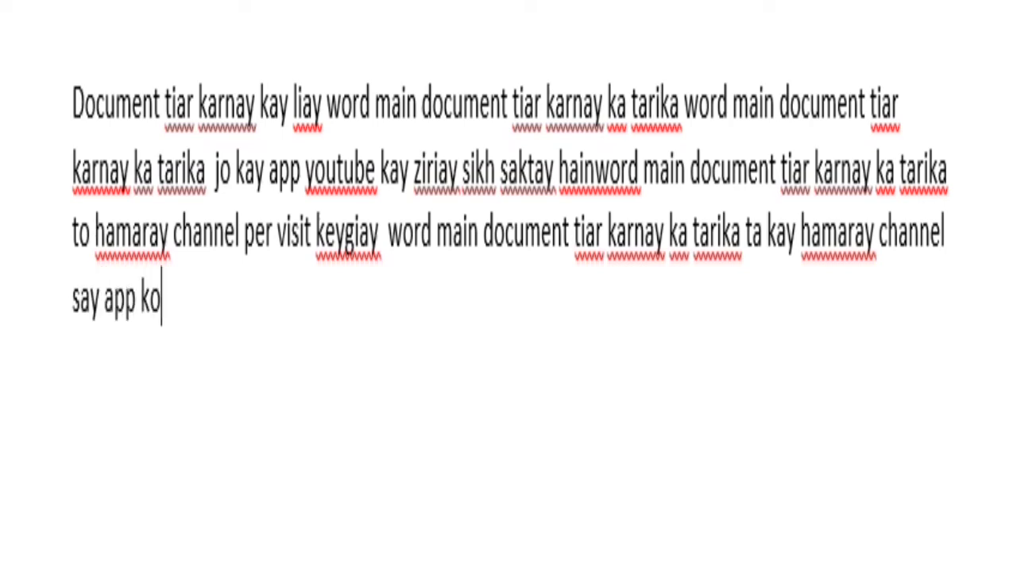
{"action": "type", "text": "jankari mil sakay"}
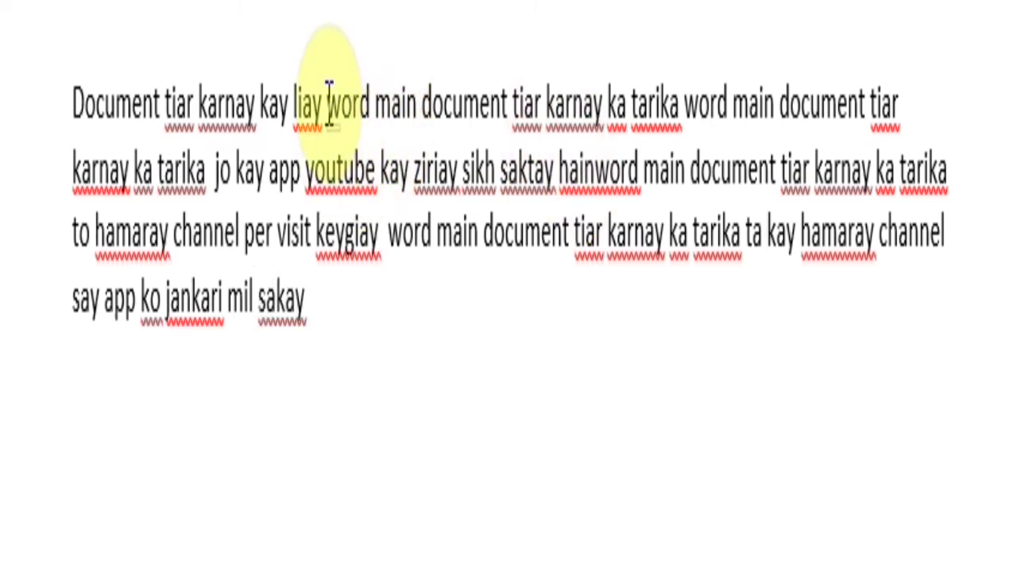
{"action": "left_click_drag", "start_coordinate": [327, 103], "coordinate": [606, 95]}
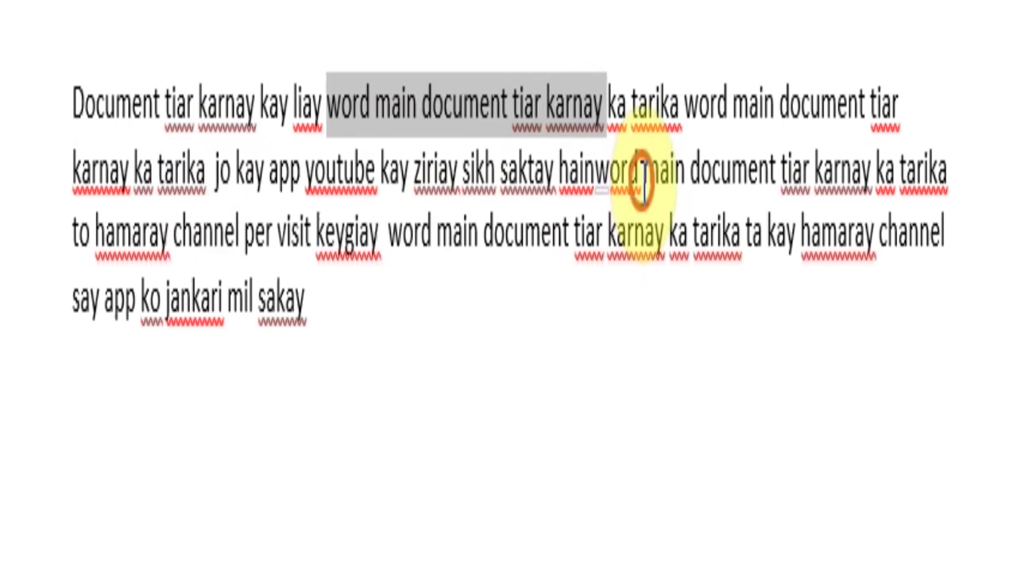
{"action": "left_click_drag", "start_coordinate": [643, 173], "coordinate": [810, 175]}
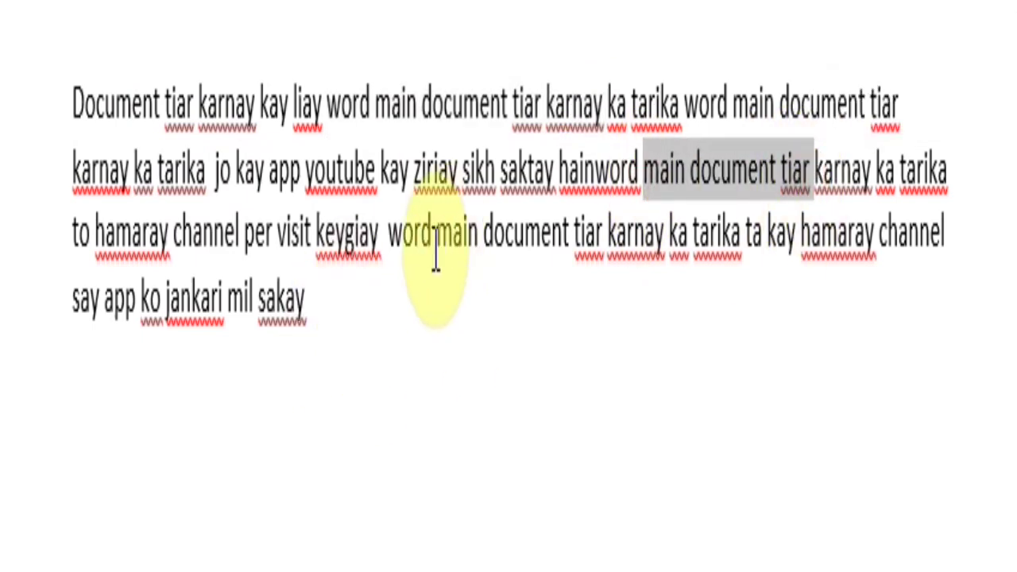
{"action": "left_click", "coordinate": [388, 232]}
{"action": "left_click_drag", "start_coordinate": [419, 232], "coordinate": [657, 246]}
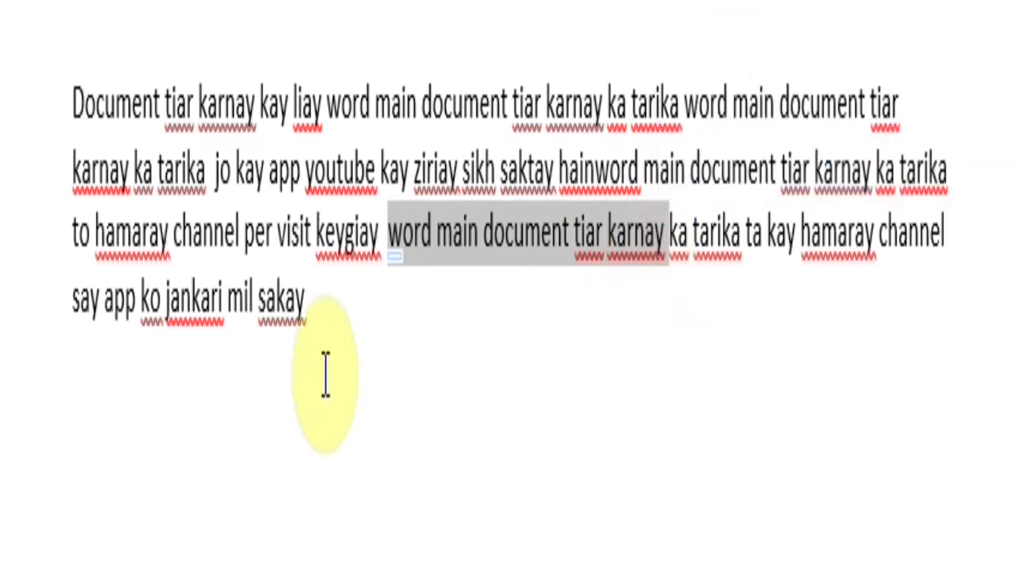
{"action": "left_click", "coordinate": [317, 327]}
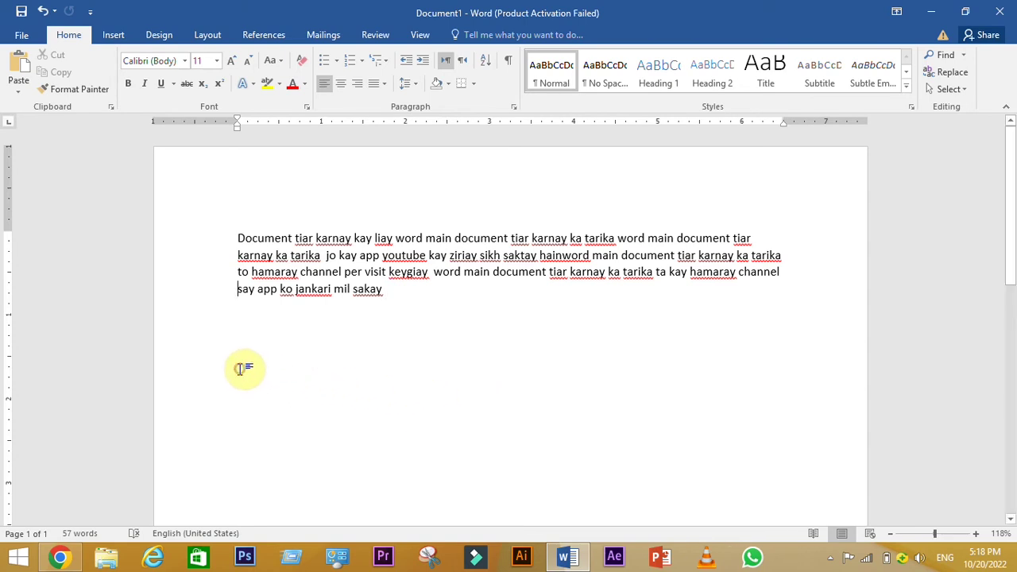
Step: In the blank area below the paragraph, type the line 'Ramkishan pharmacitucal companies'
{"action": "double_click", "coordinate": [242, 368]}
{"action": "type", "text": "Ramkishan pharmacitucalk"}
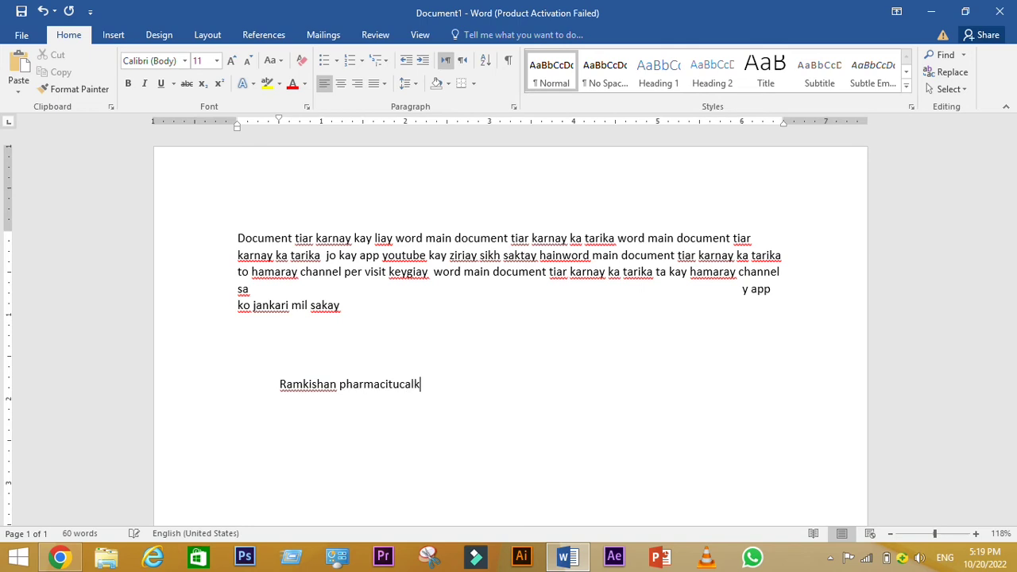
{"action": "key", "text": "BackSpace"}
{"action": "type", "text": "compinies"}
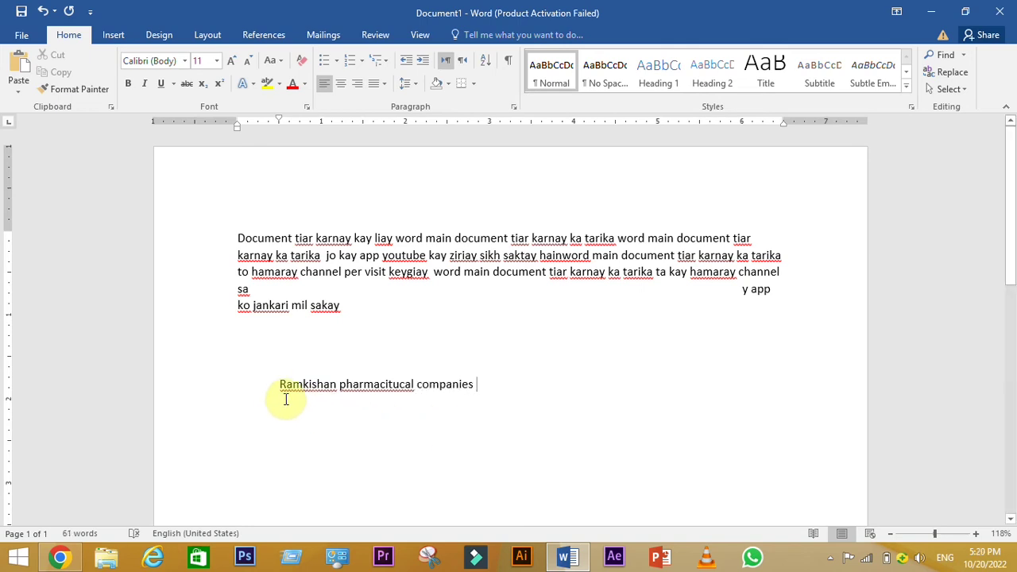
Step: Select the whole 'Ramkishan pharmacitucal companies' line
{"action": "left_click", "coordinate": [279, 390]}
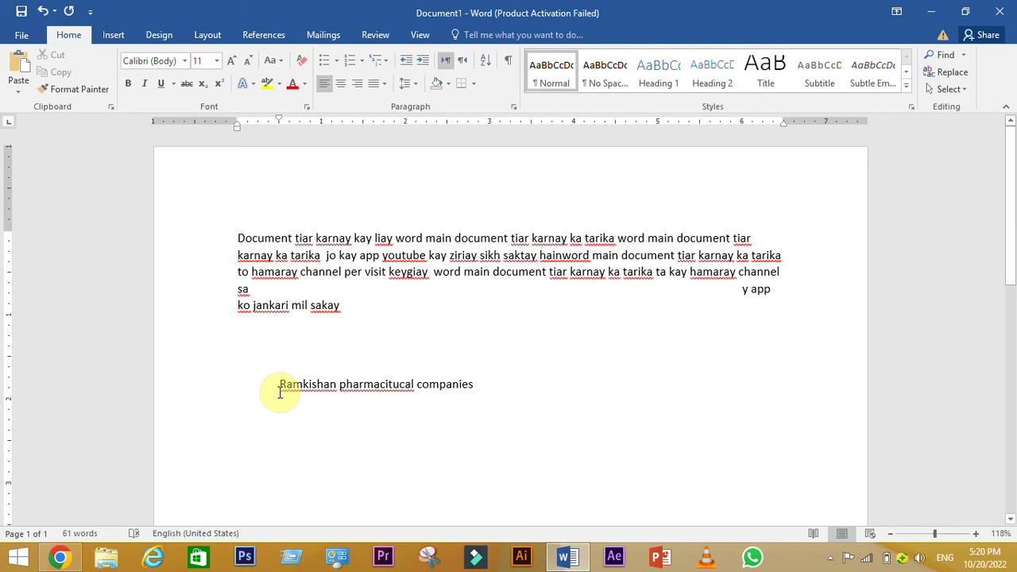
{"action": "left_click", "coordinate": [472, 384]}
{"action": "left_click_drag", "start_coordinate": [422, 379], "coordinate": [263, 370]}
{"action": "key", "text": "ctrl+c"}
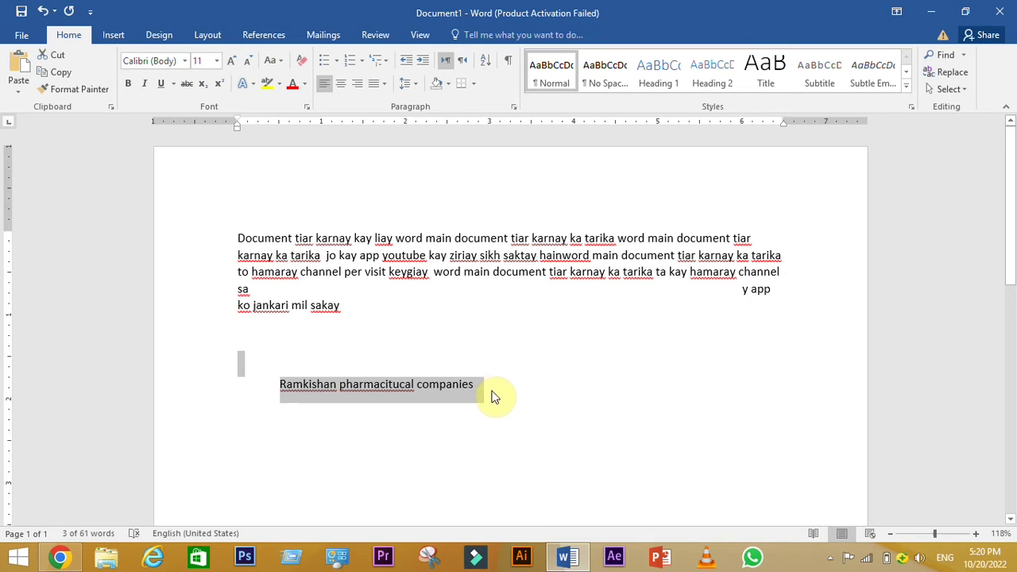
{"action": "left_click", "coordinate": [564, 554]}
{"action": "left_click", "coordinate": [562, 554]}
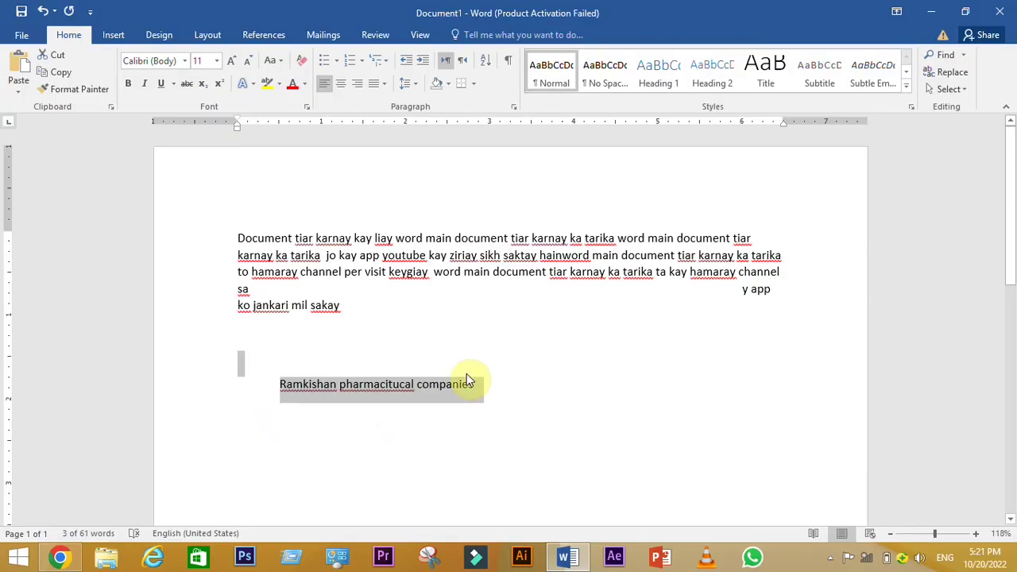
Step: Open Word Options from the File menu and go to the Proofing page
{"action": "left_click", "coordinate": [24, 37]}
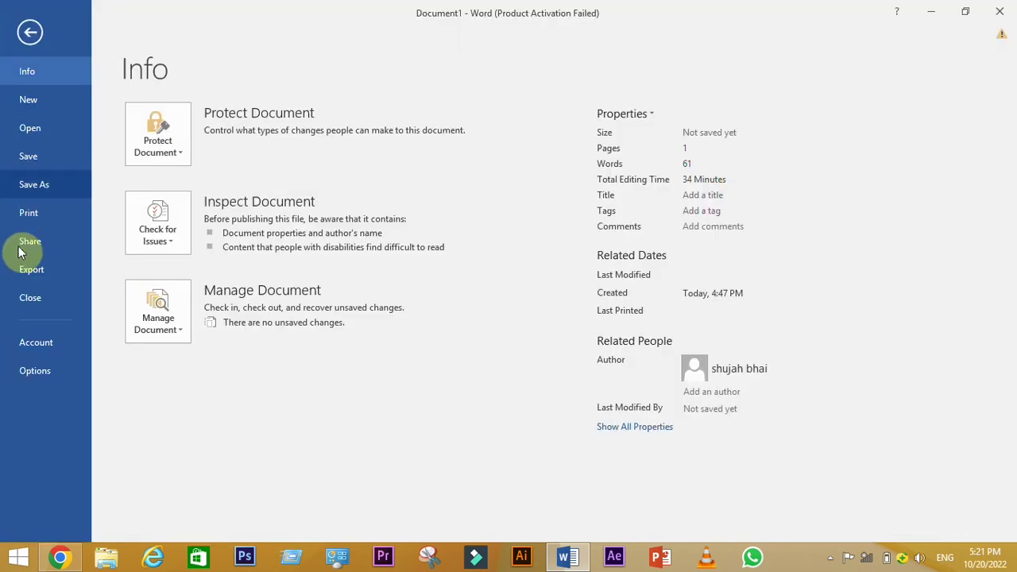
{"action": "left_click", "coordinate": [29, 371]}
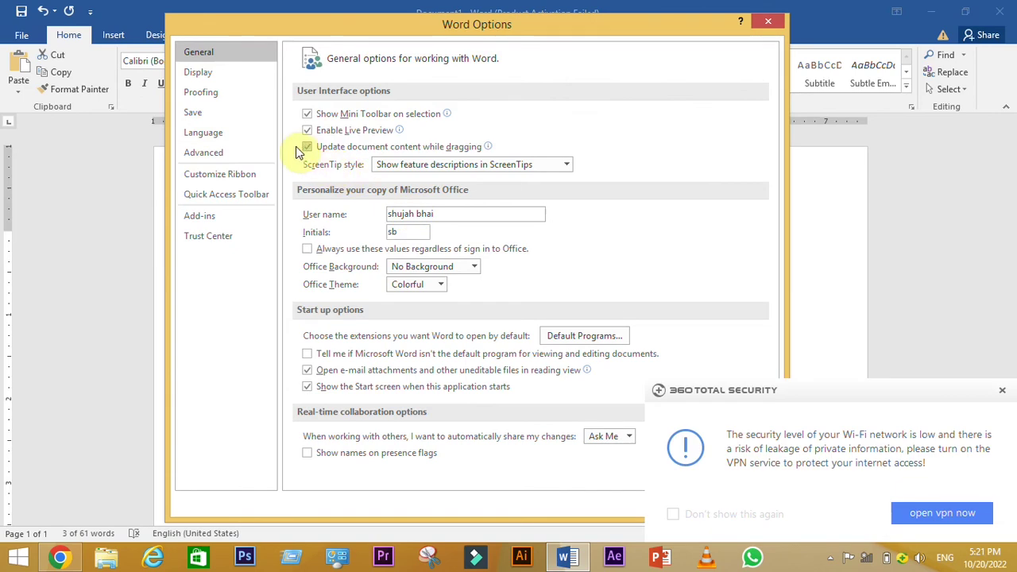
{"action": "left_click", "coordinate": [198, 97]}
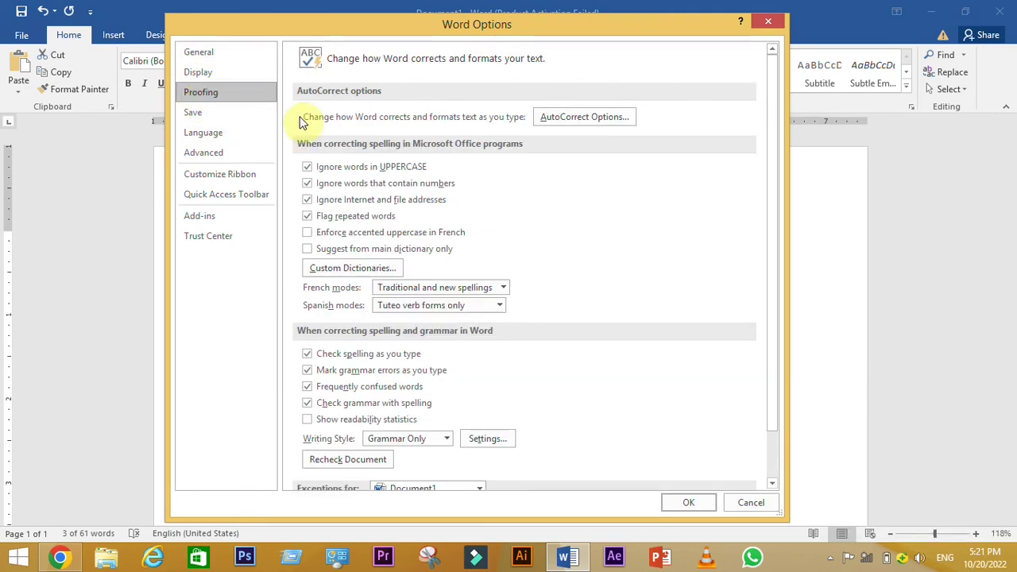
Step: Add an AutoCorrect entry replacing -01 with the selected 'Ramkishan pharmacitucal companies' text
{"action": "left_click", "coordinate": [567, 117]}
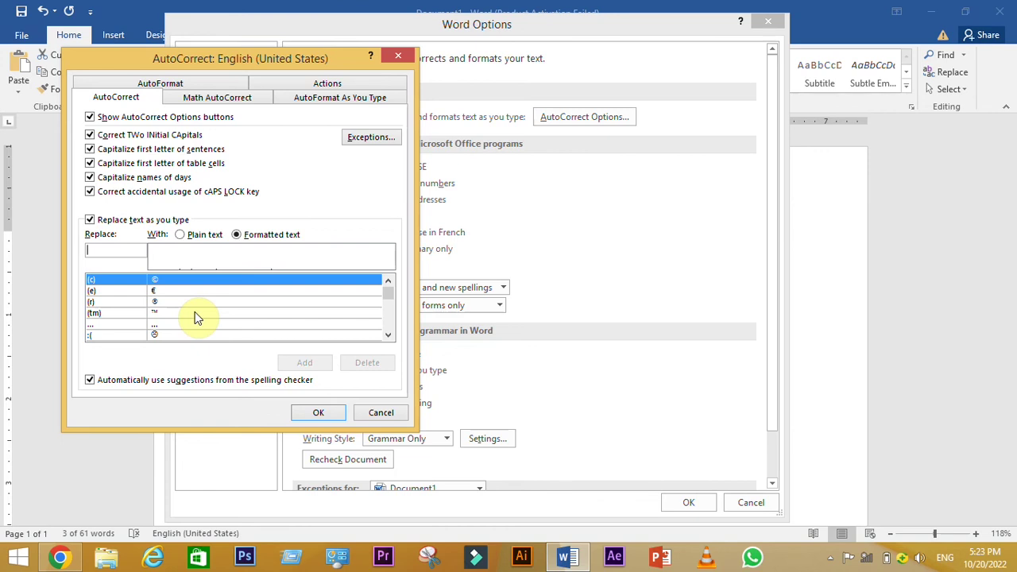
{"action": "type", "text": "-"}
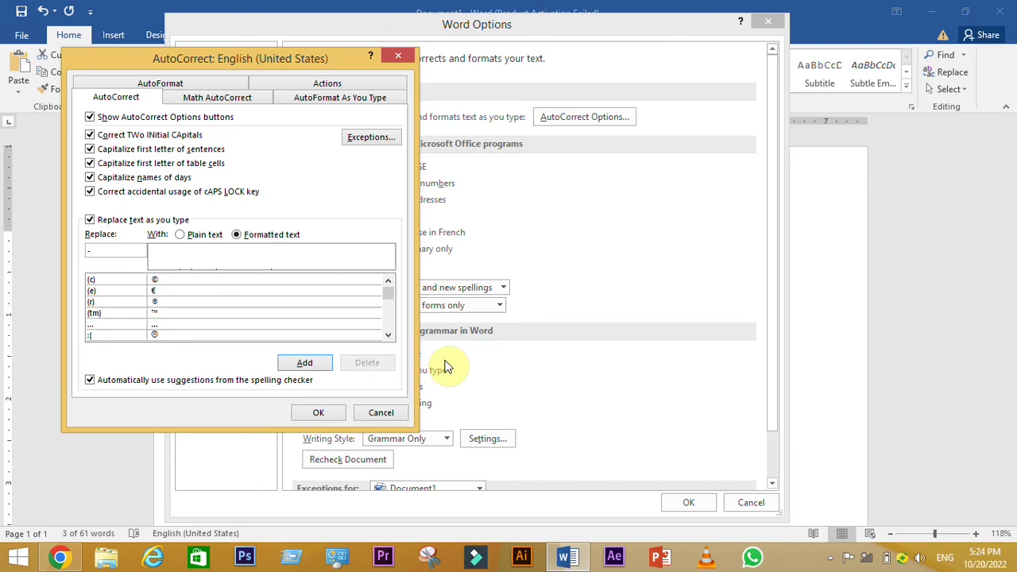
{"action": "type", "text": "01"}
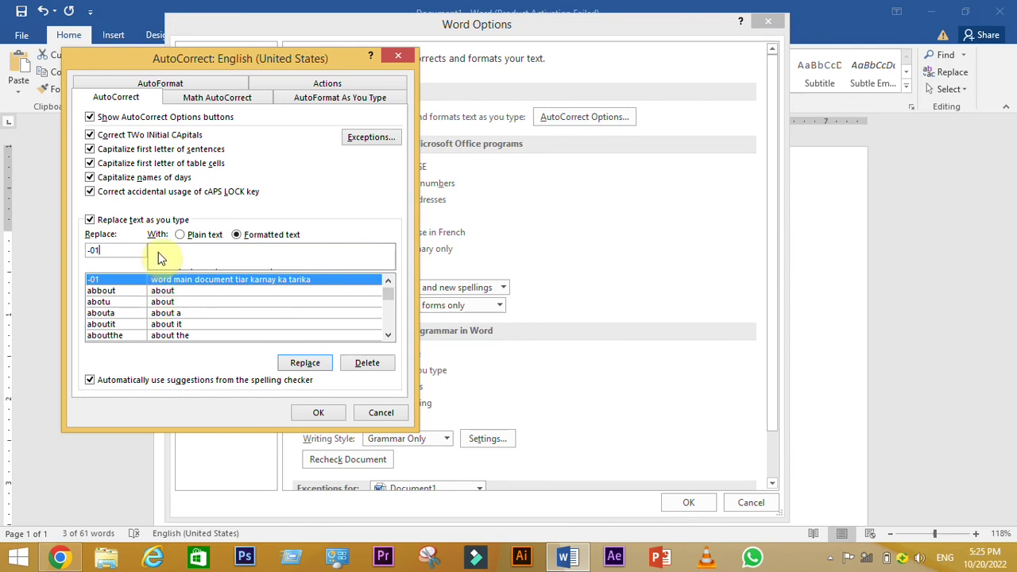
{"action": "left_click", "coordinate": [169, 257]}
{"action": "key", "text": "ctrl+v"}
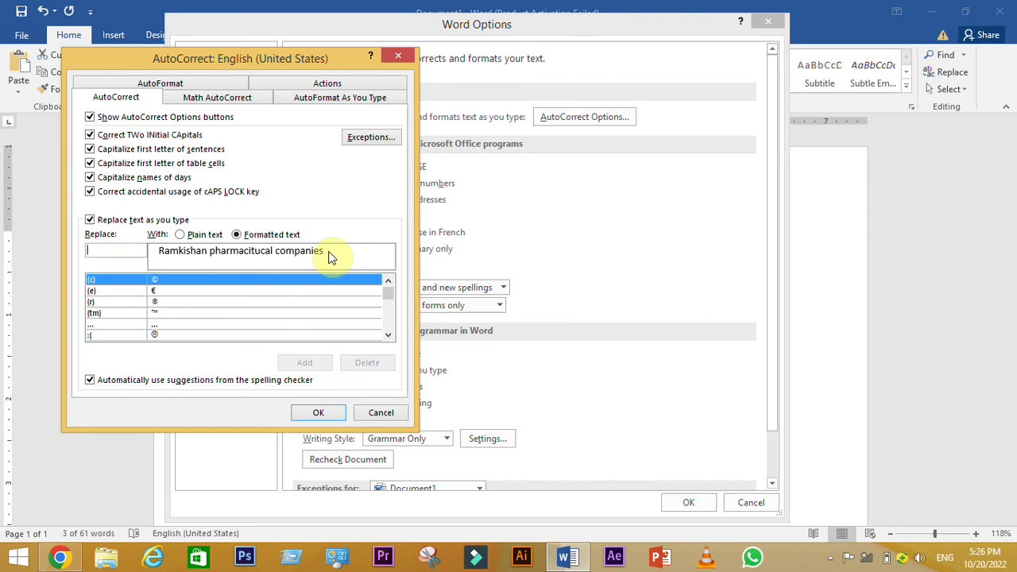
{"action": "left_click", "coordinate": [319, 415]}
Step: Close Word Options and append 'Ramkishan pharmacitucal companies' after 'sakay' using -01
{"action": "left_click", "coordinate": [688, 502]}
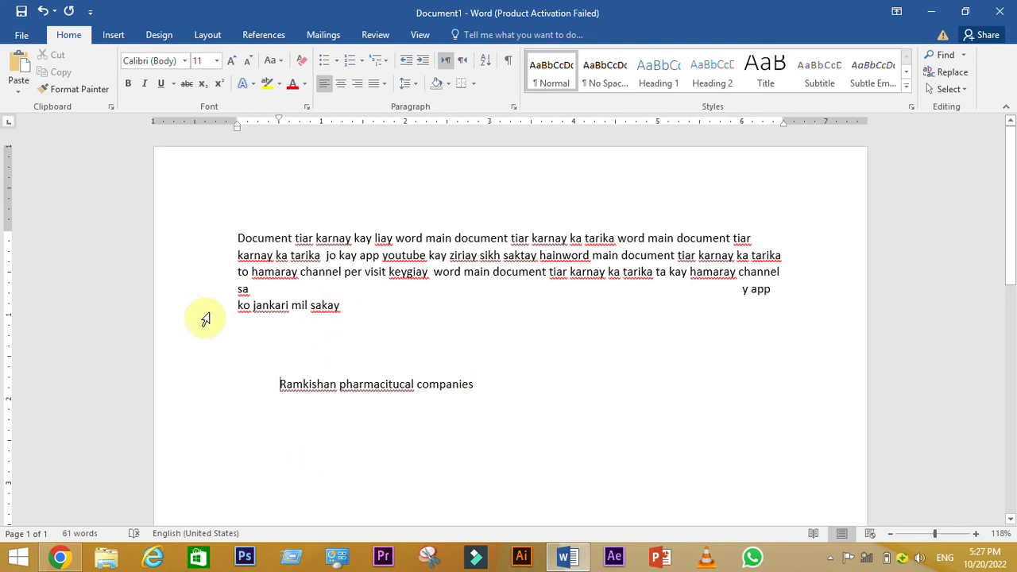
{"action": "left_click", "coordinate": [238, 305]}
{"action": "left_click", "coordinate": [342, 305]}
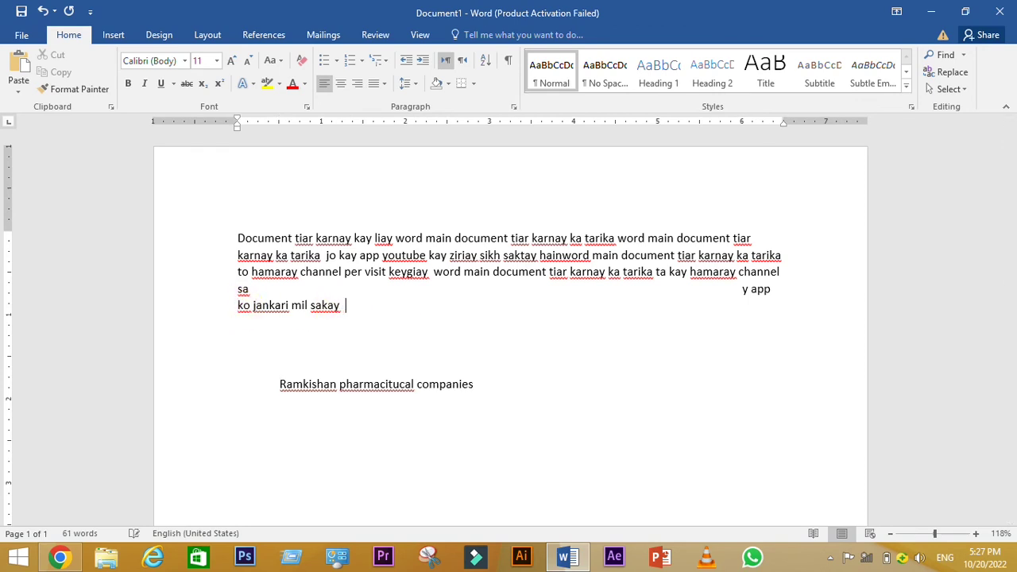
{"action": "type", "text": "-"}
{"action": "type", "text": "01"}
{"action": "key", "text": "BackSpace"}
{"action": "key", "text": "BackSpace"}
{"action": "key", "text": "BackSpace"}
{"action": "type", "text": "word main document tiar karnay ka tarika"}
{"action": "key", "text": "ctrl+v"}
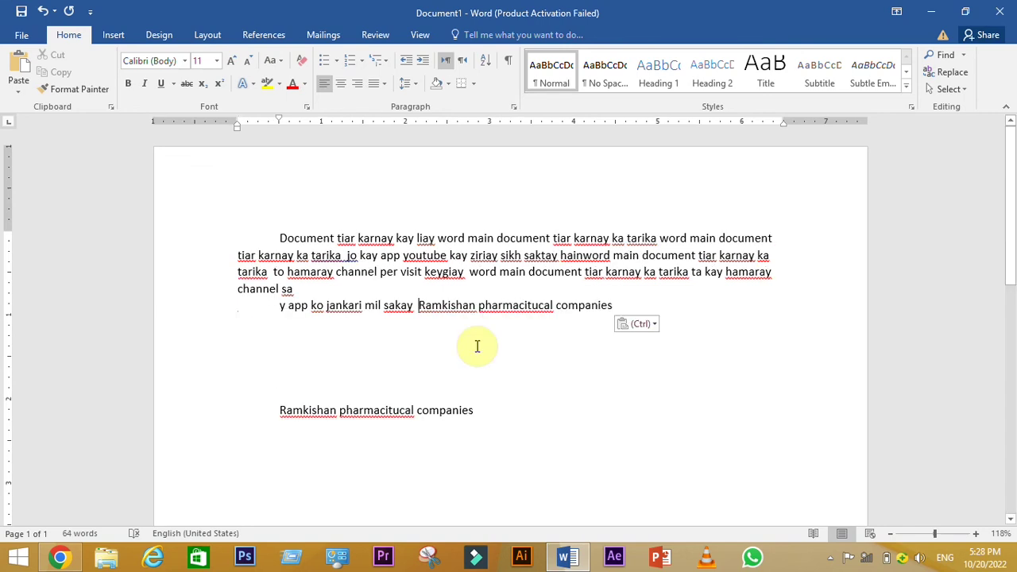
{"action": "key", "text": "ctrl+Left"}
{"action": "key", "text": "ctrl+Left"}
{"action": "key", "text": "ctrl+Left"}
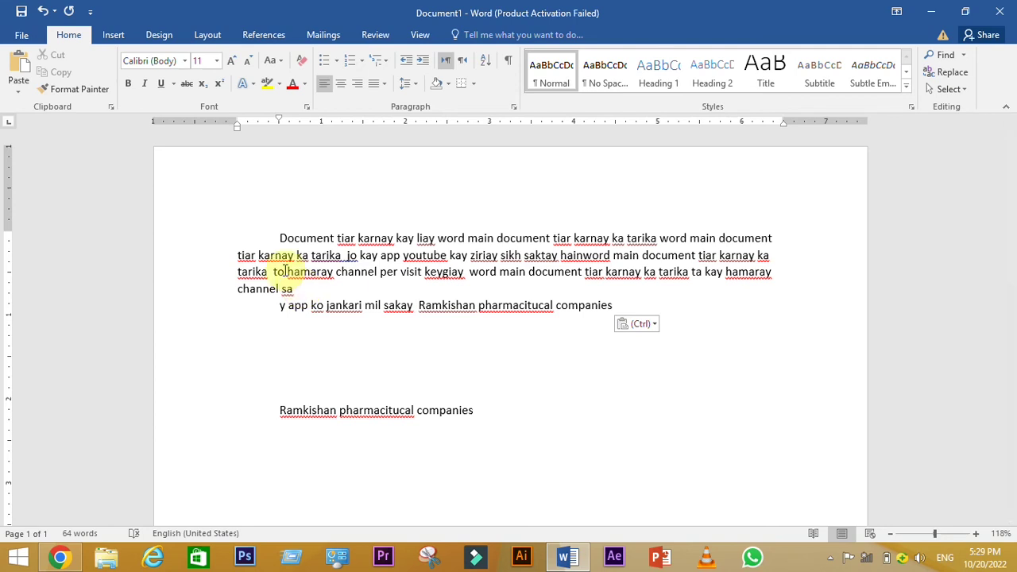
{"action": "left_click", "coordinate": [22, 37]}
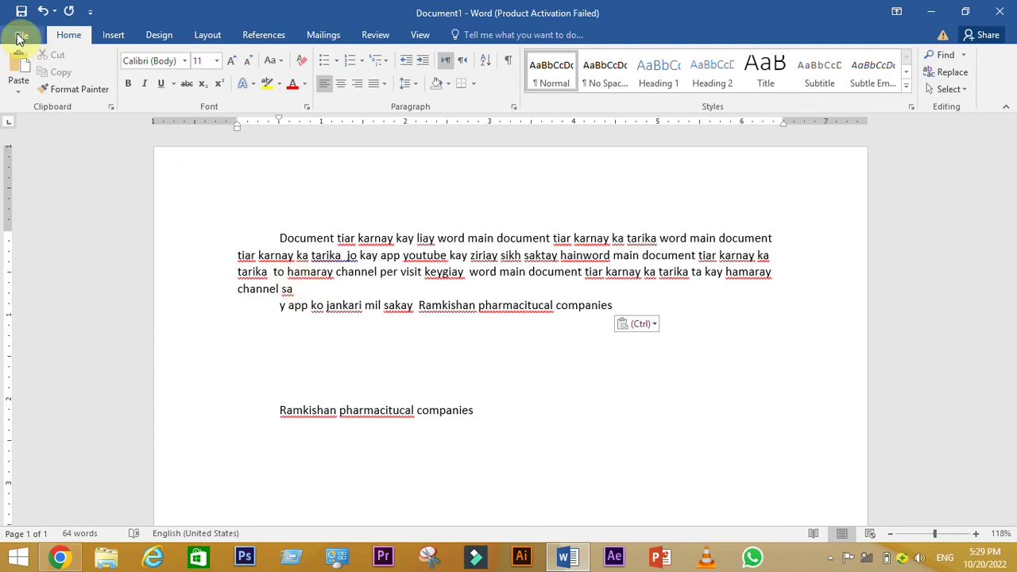
{"action": "left_click", "coordinate": [28, 369]}
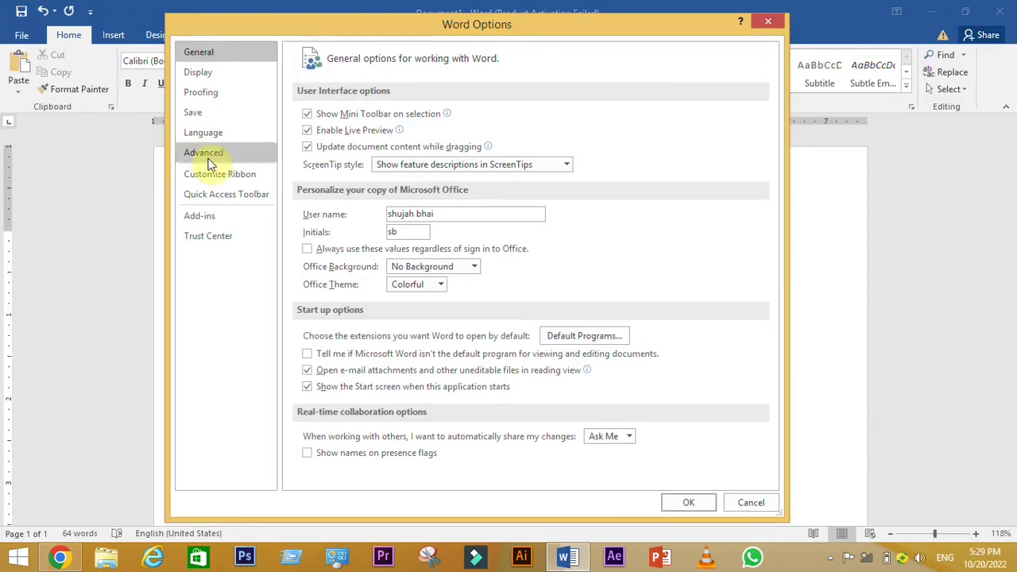
{"action": "left_click", "coordinate": [209, 98]}
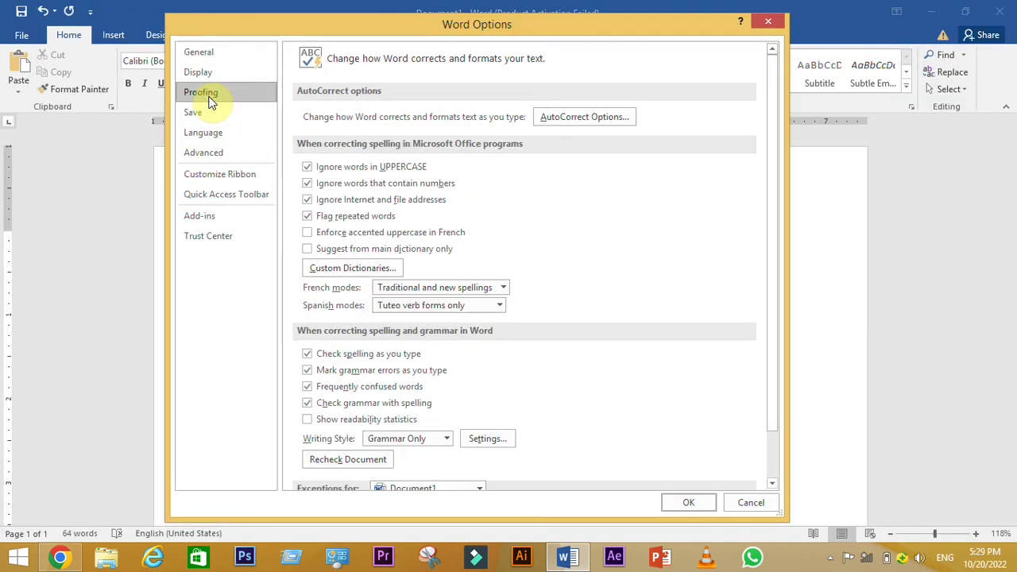
{"action": "left_click", "coordinate": [586, 119]}
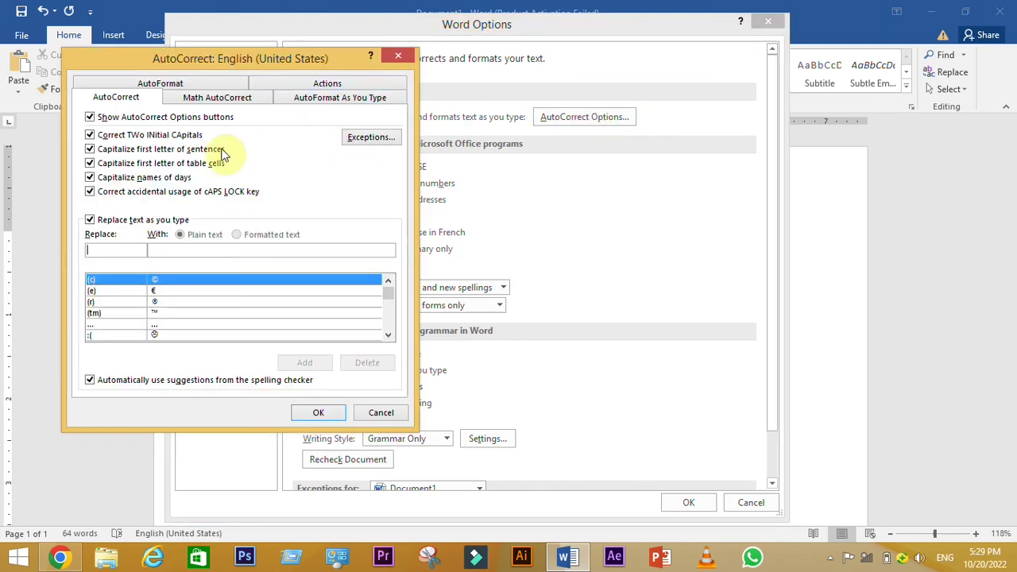
{"action": "left_click", "coordinate": [106, 252]}
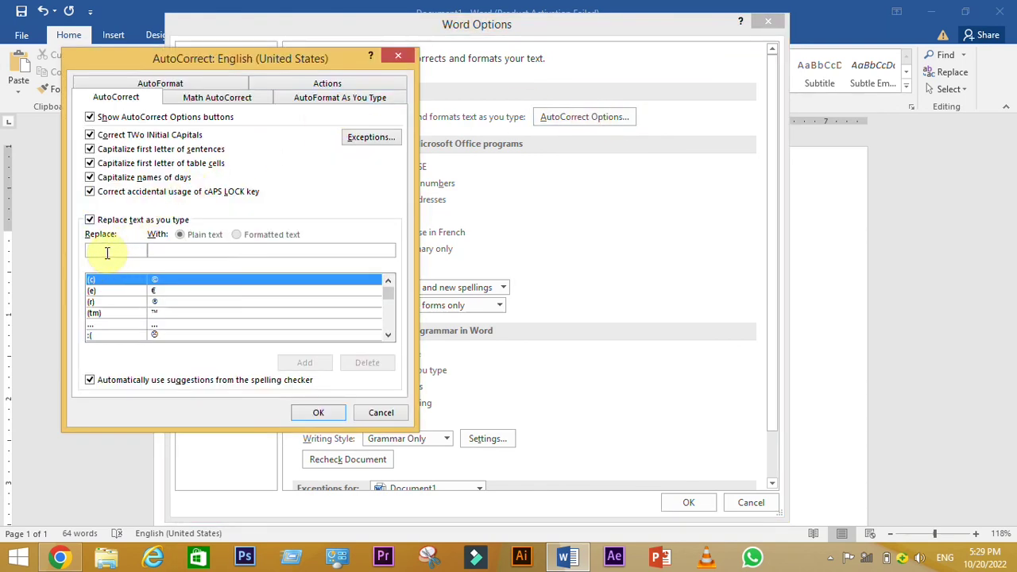
{"action": "left_click", "coordinate": [170, 250]}
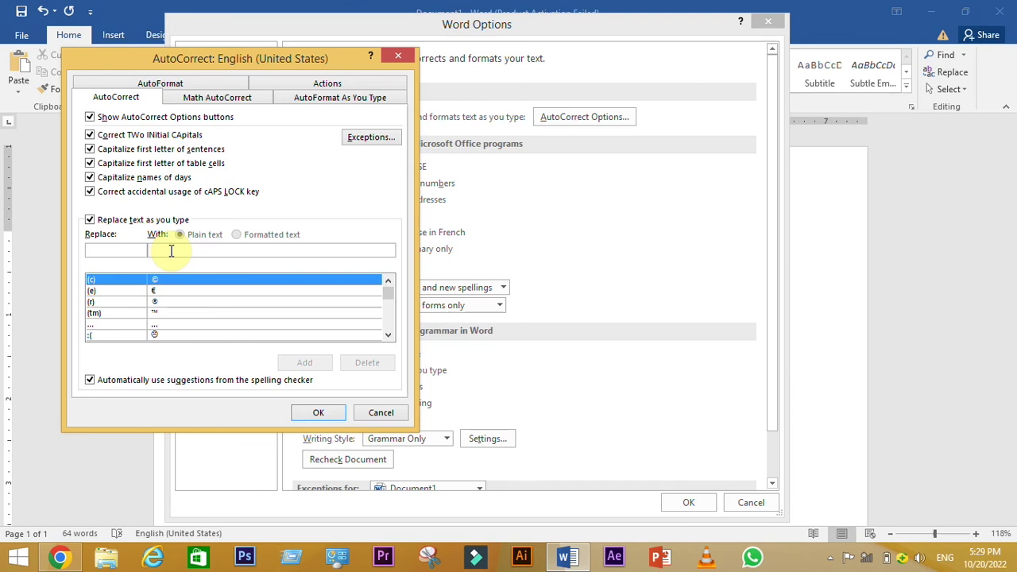
{"action": "left_click", "coordinate": [321, 415]}
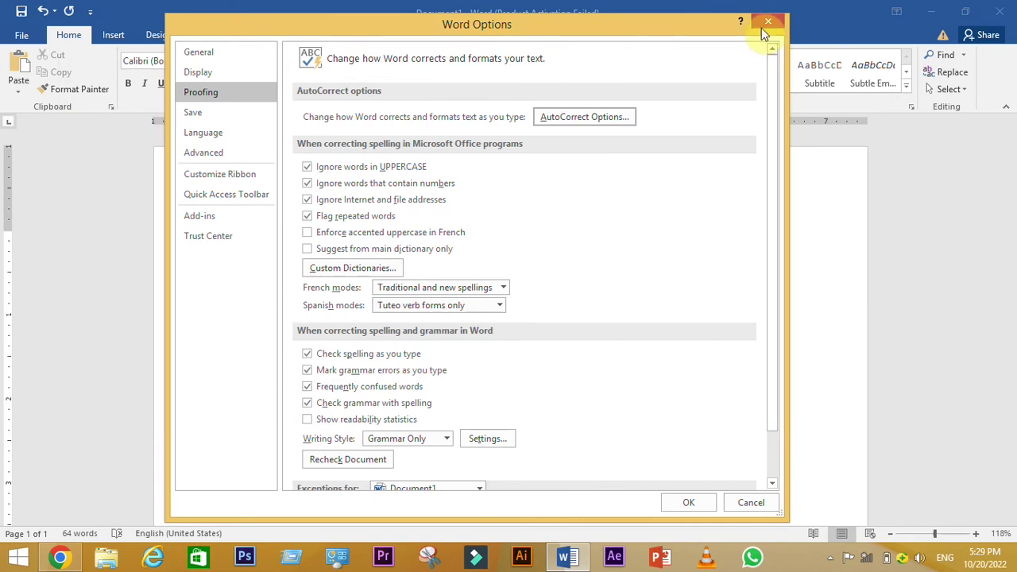
{"action": "left_click", "coordinate": [764, 22]}
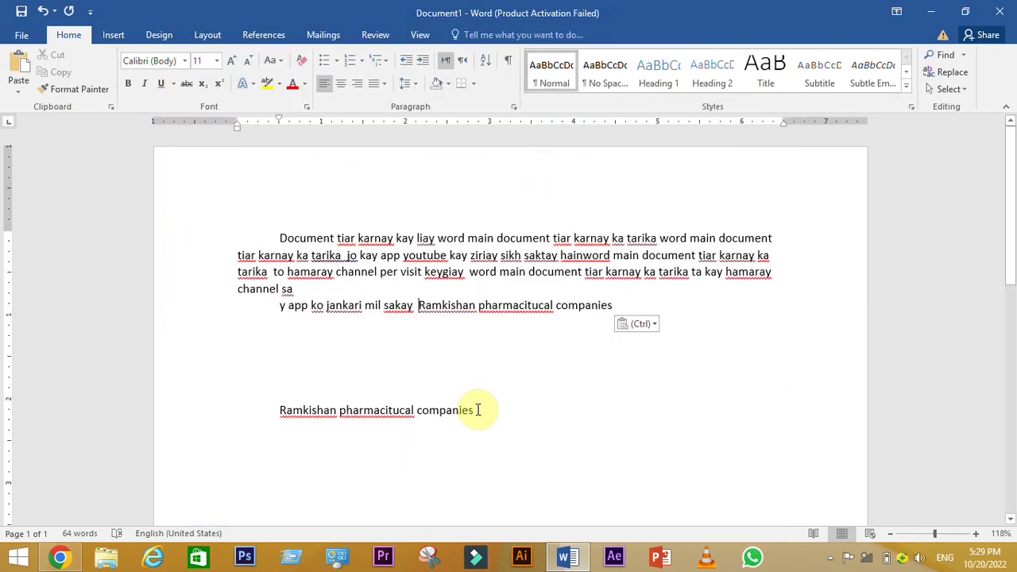
{"action": "scroll", "coordinate": [478, 409], "scroll_direction": "down", "scroll_amount": 1}
{"action": "left_click", "coordinate": [477, 370]}
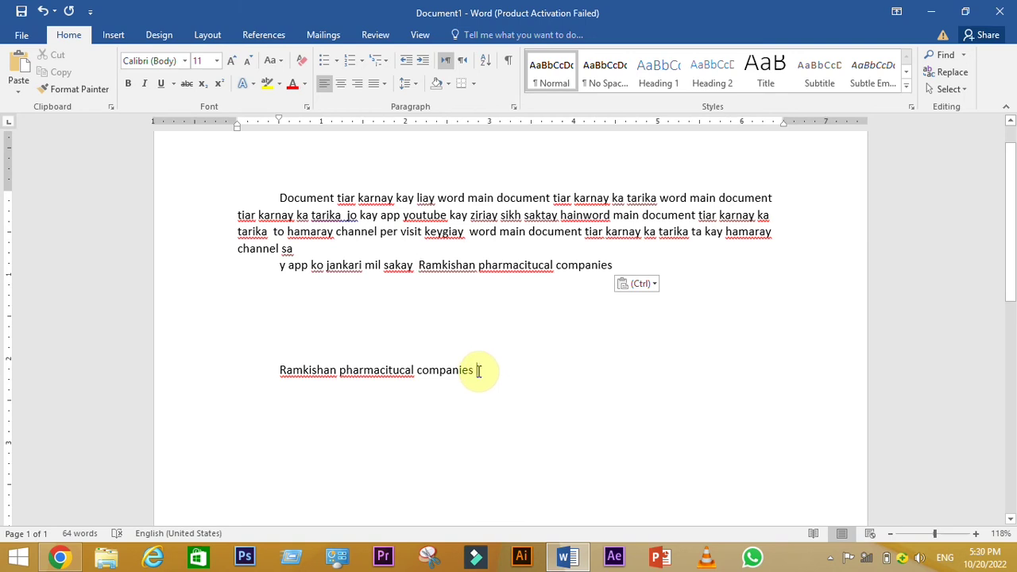